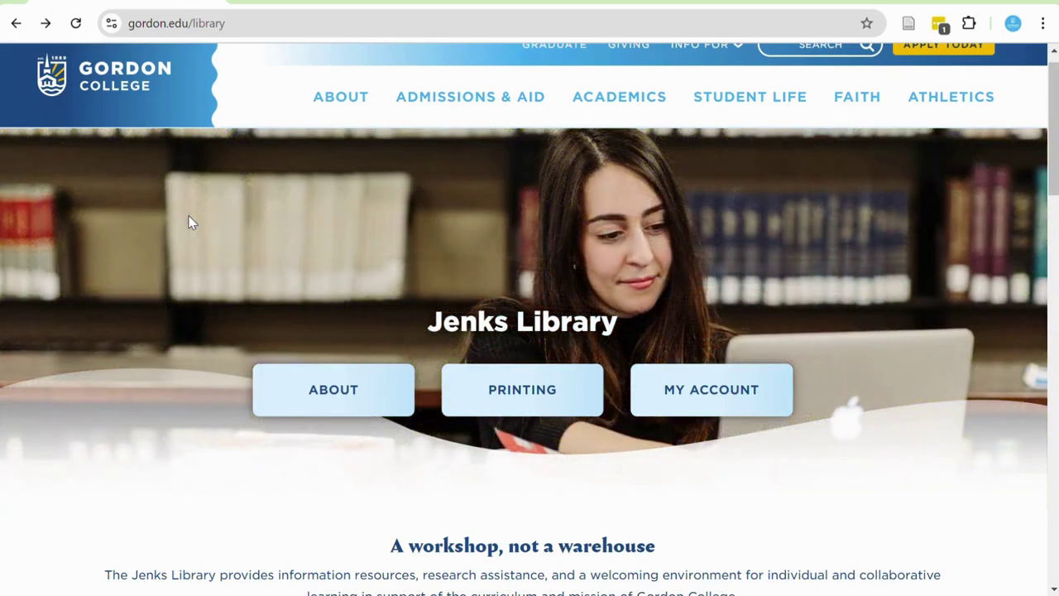
# - Go to the Search the Library section and open the Databases list
pyautogui.scroll(-5, 189, 221)
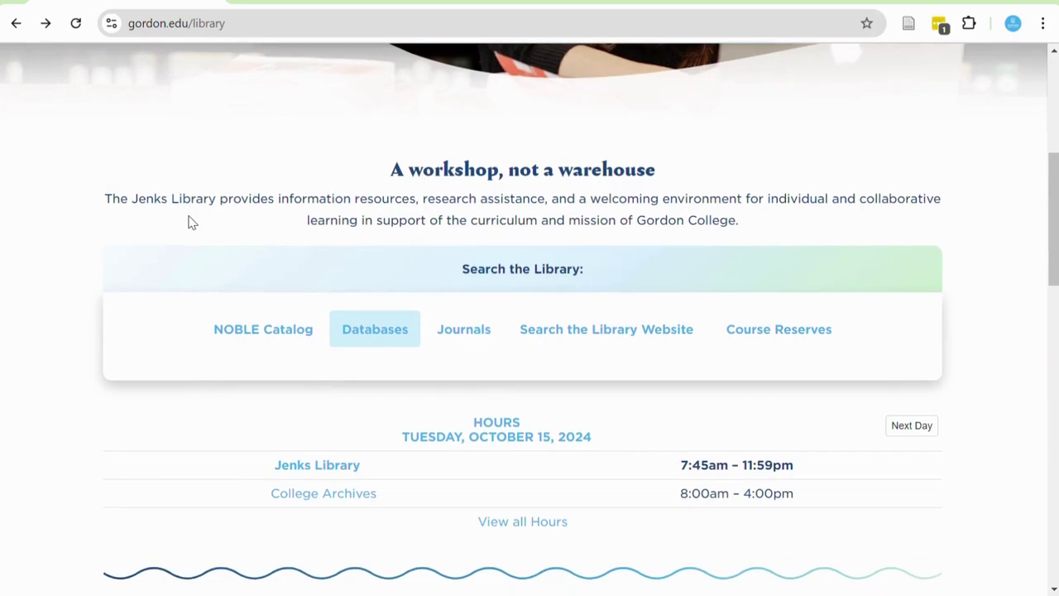
pyautogui.click(370, 332)
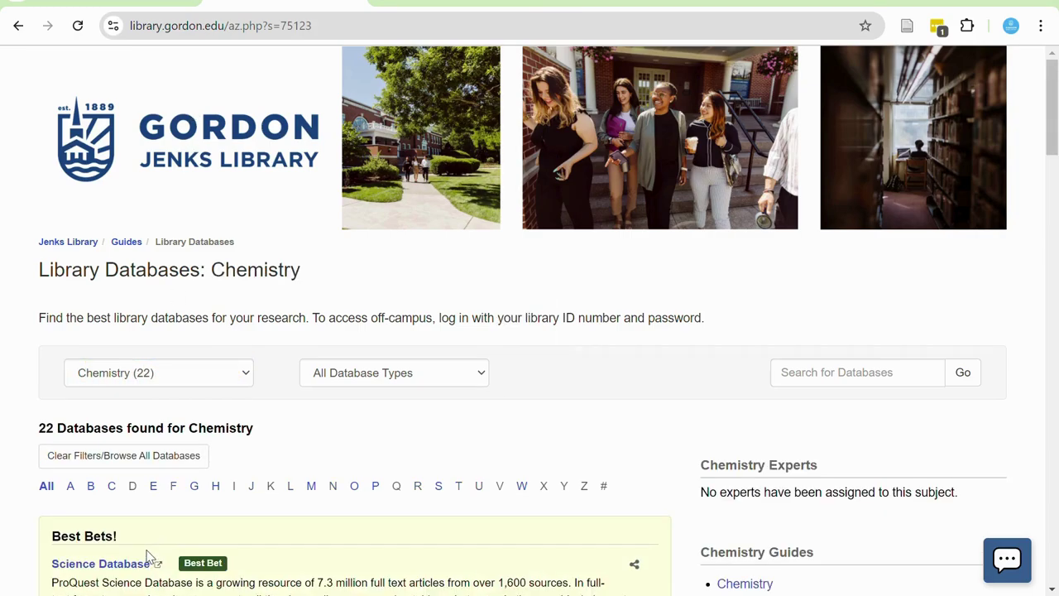
# - Clear the Chemistry filter to list all 134 databases and open Academic Search Ultimate
pyautogui.scroll(-3, 147, 554)
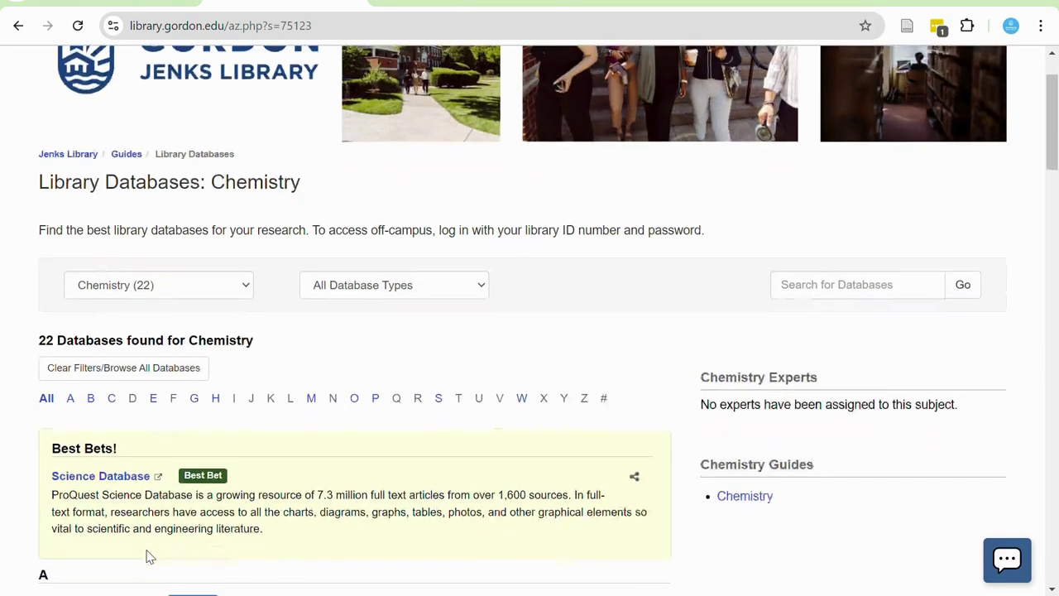
pyautogui.scroll(-1, 154, 558)
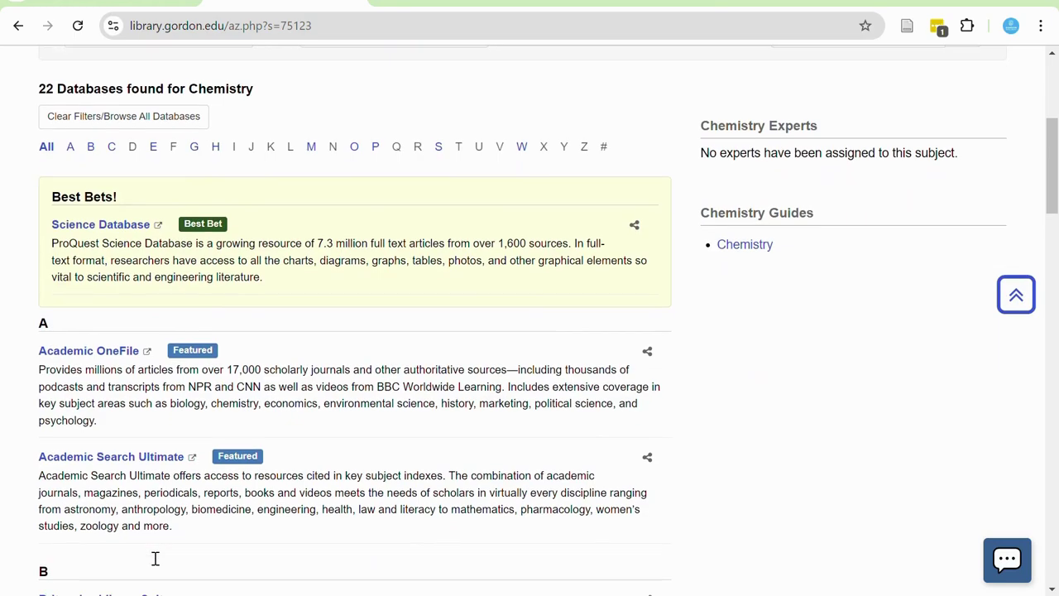
pyautogui.scroll(1, 148, 557)
pyautogui.scroll(2, 147, 557)
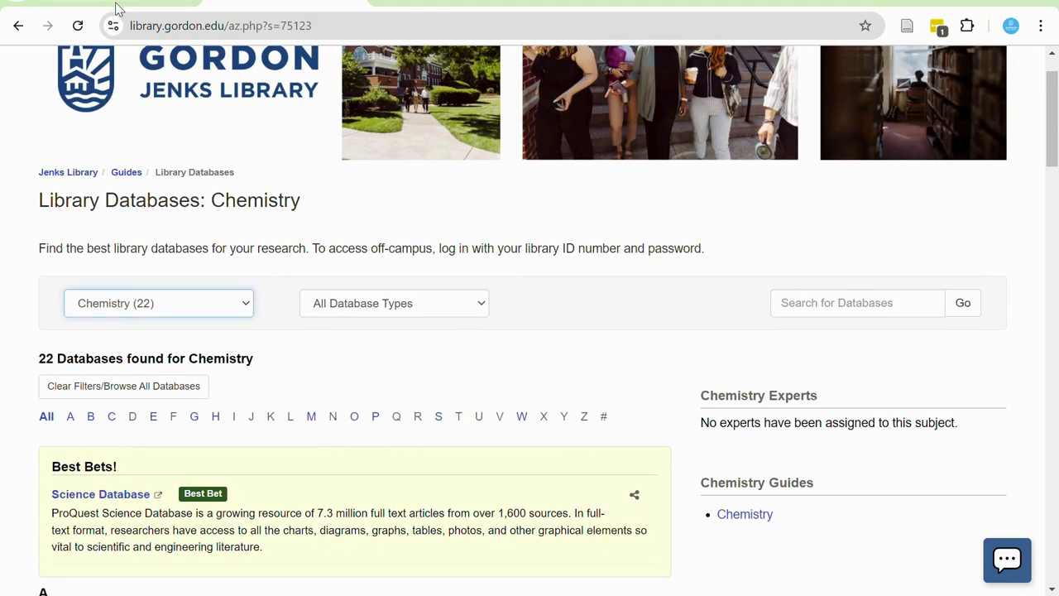
pyautogui.hotkey('alt', 'Left')
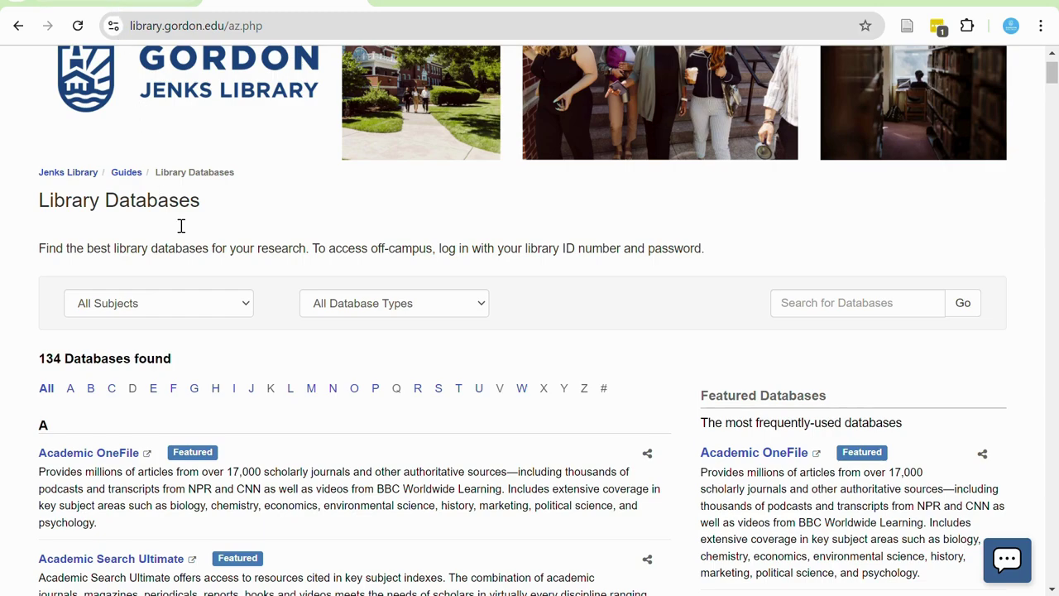
pyautogui.scroll(-2, 206, 305)
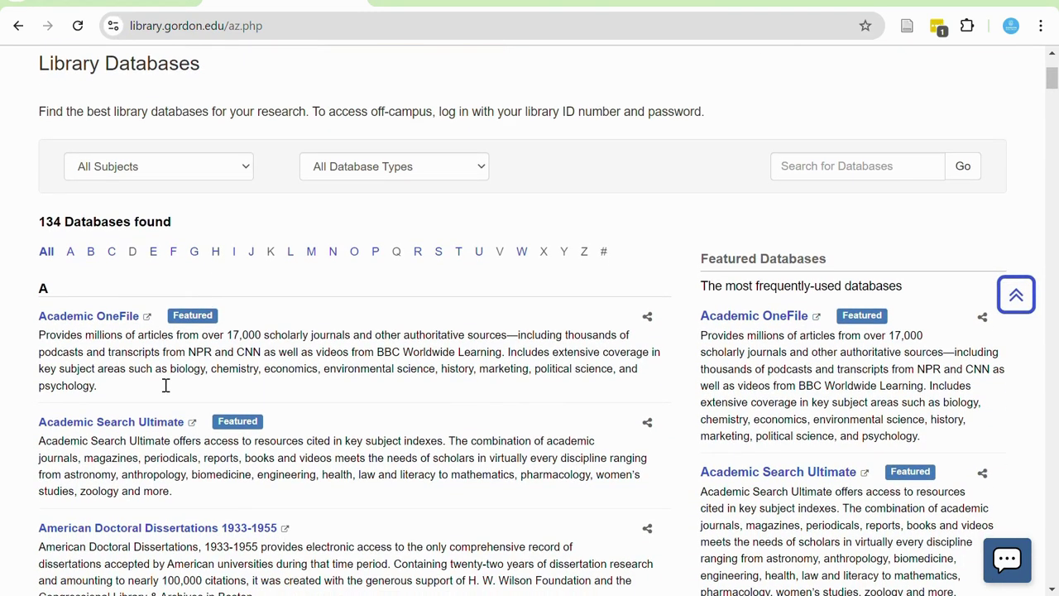
pyautogui.click(124, 425)
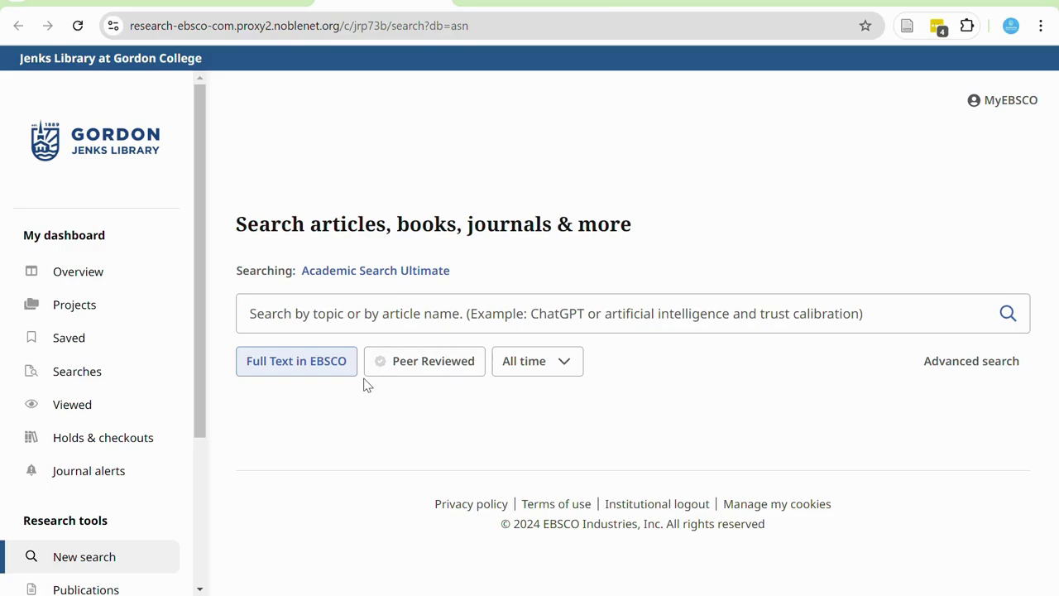
# - Search 'stadiums and local community' limited to Peer Reviewed, All time, returning 34 results
pyautogui.click(430, 323)
pyautogui.write('stadiums and local community')
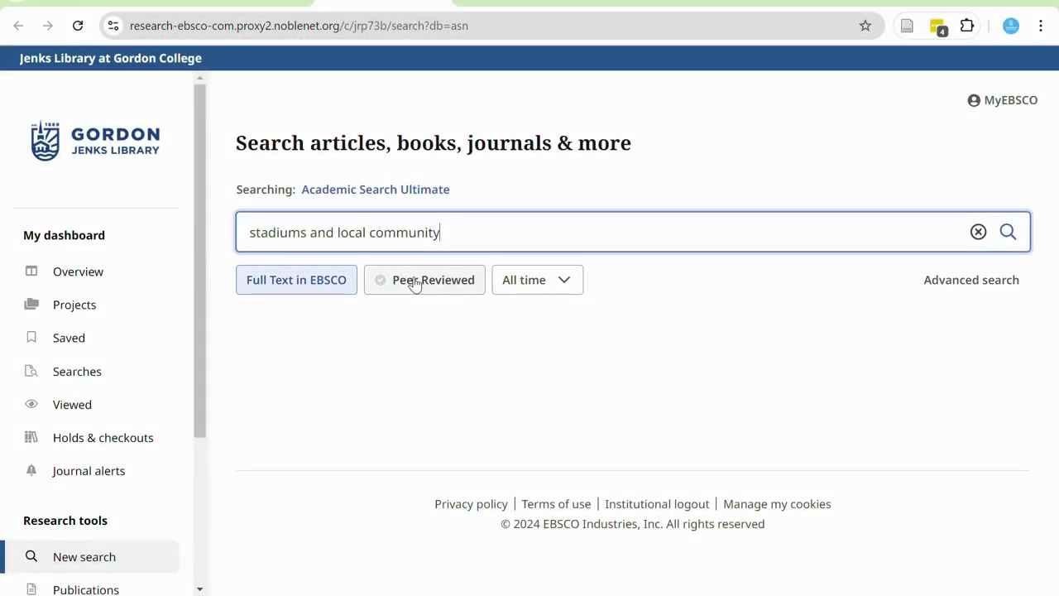
pyautogui.click(414, 281)
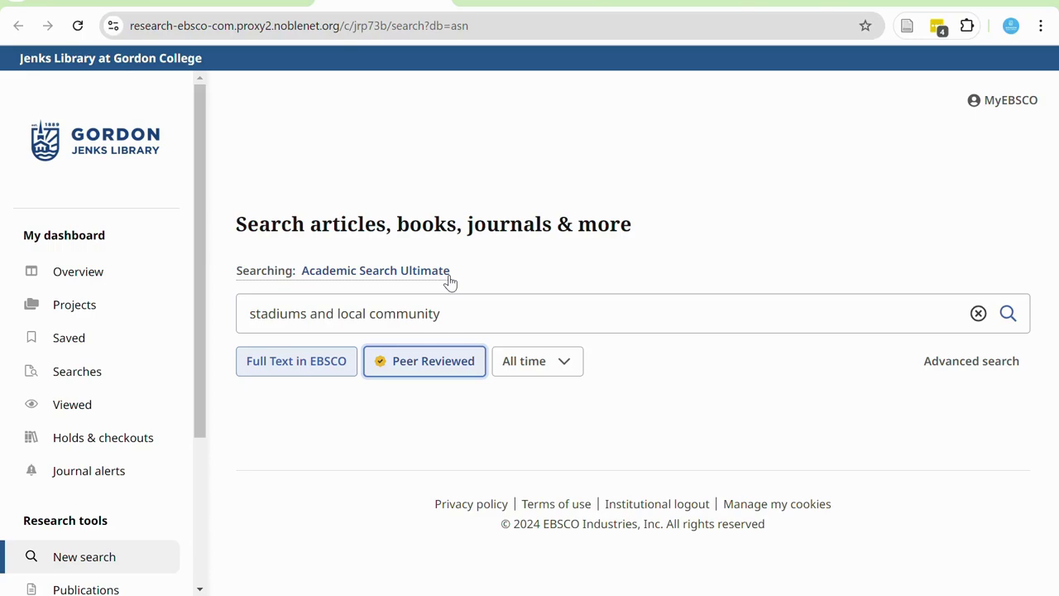
pyautogui.click(546, 377)
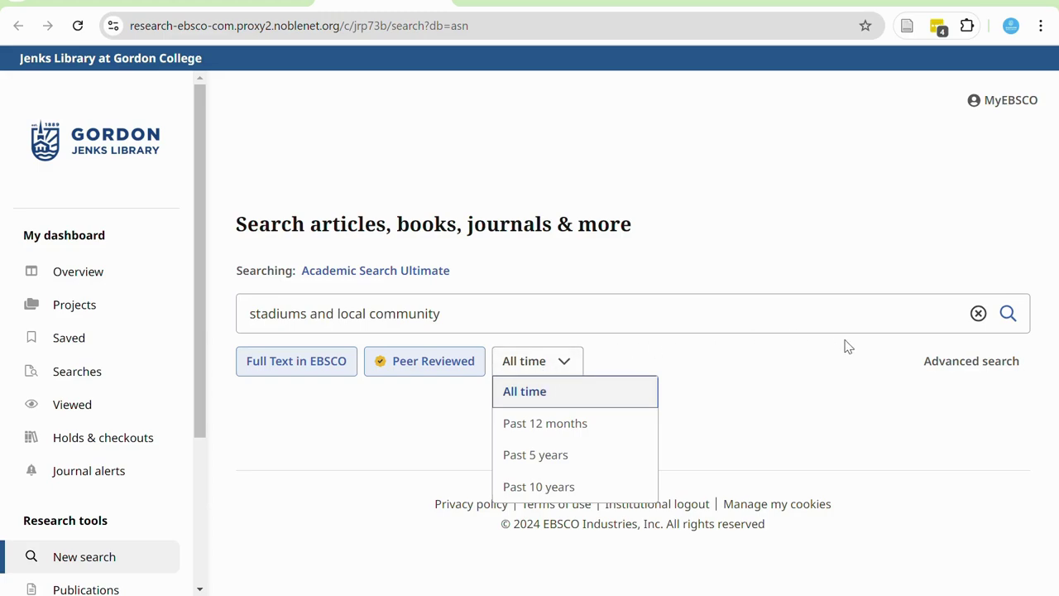
pyautogui.click(928, 349)
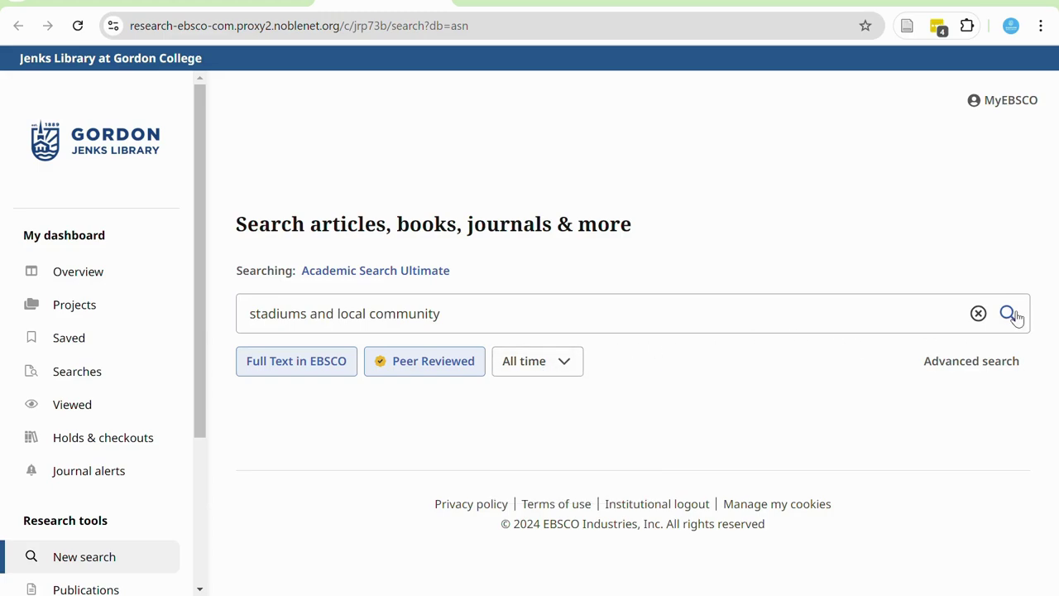
pyautogui.click(1015, 317)
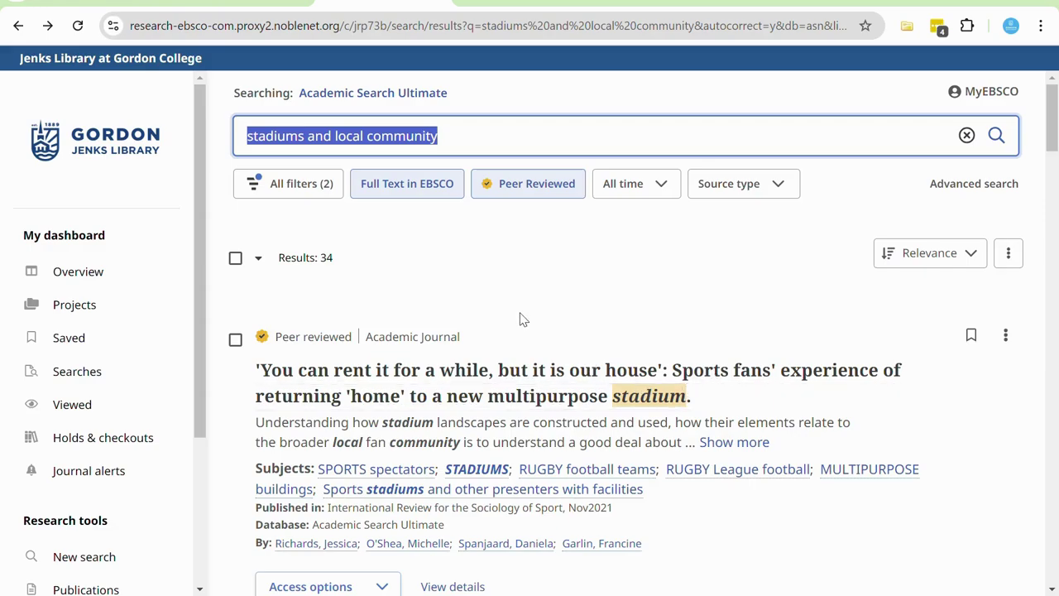
# - Replace the query with '(stadiums or sports venues or arena) and (local community or local economy)'
pyautogui.scroll(-6, 521, 319)
pyautogui.scroll(-2, 522, 319)
pyautogui.scroll(9, 522, 320)
pyautogui.doubleClick(384, 143)
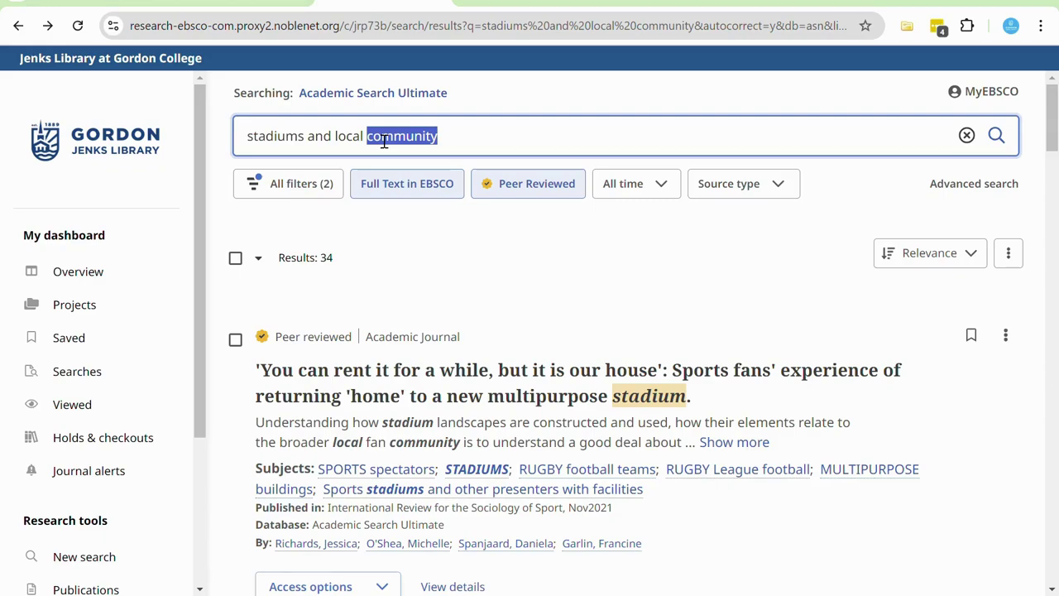
pyautogui.tripleClick(384, 142)
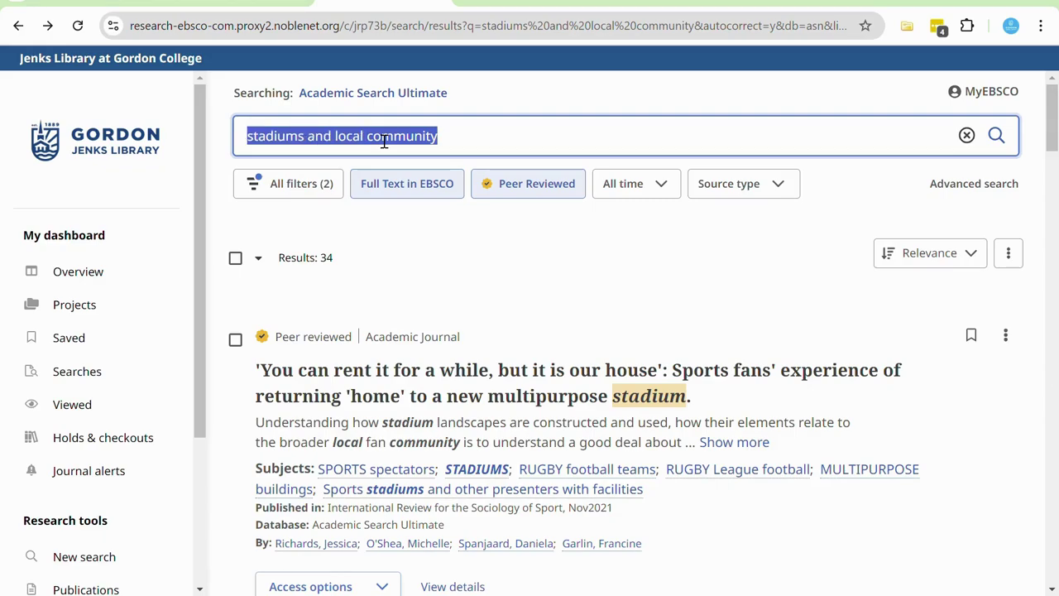
pyautogui.write('(stadiums or sports venues or arena) and (local community or local economy)')
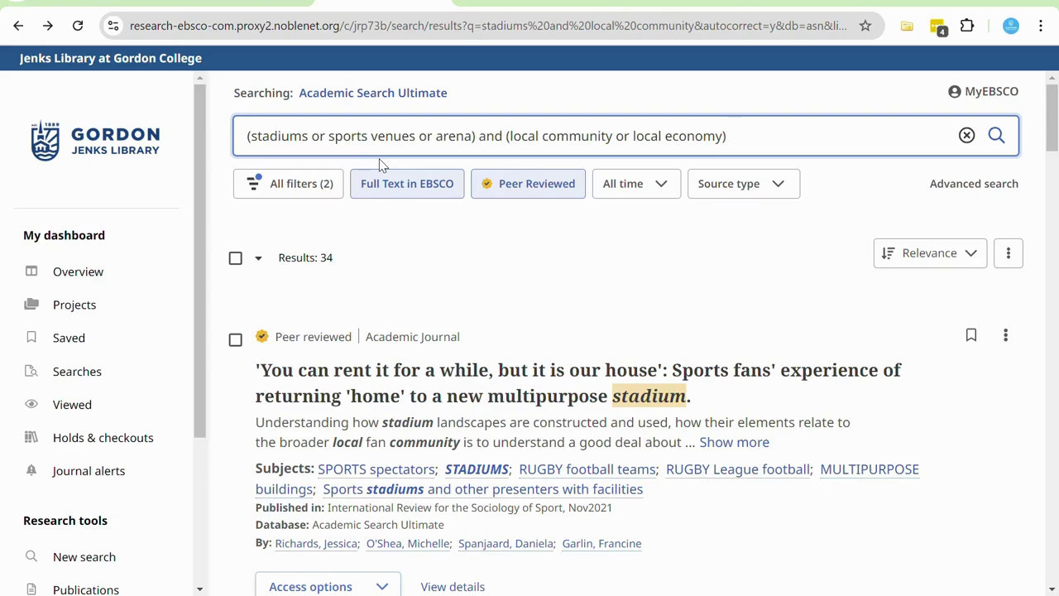
pyautogui.click(997, 136)
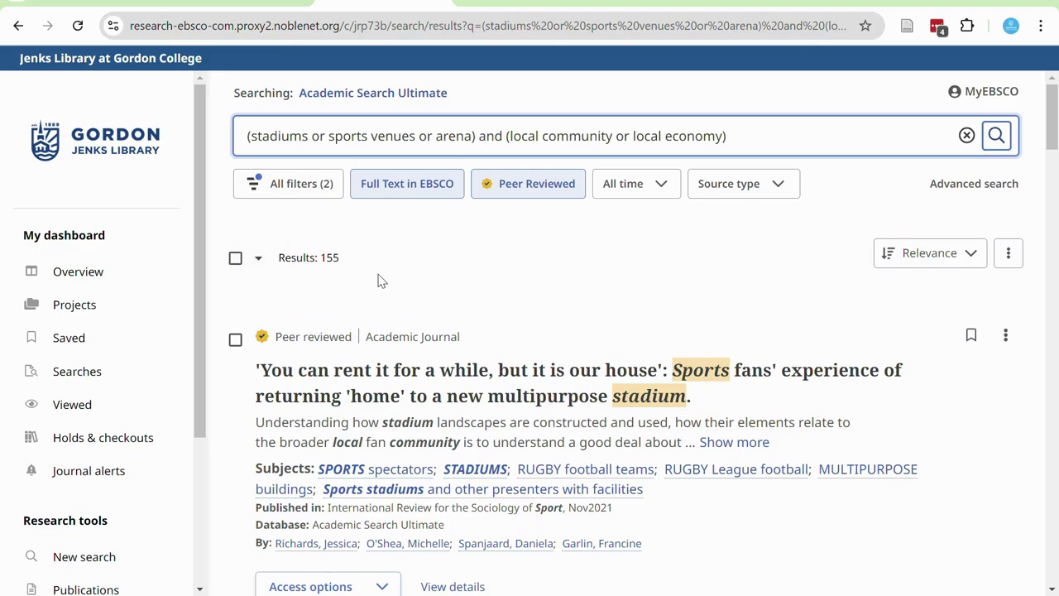
pyautogui.scroll(-4, 378, 281)
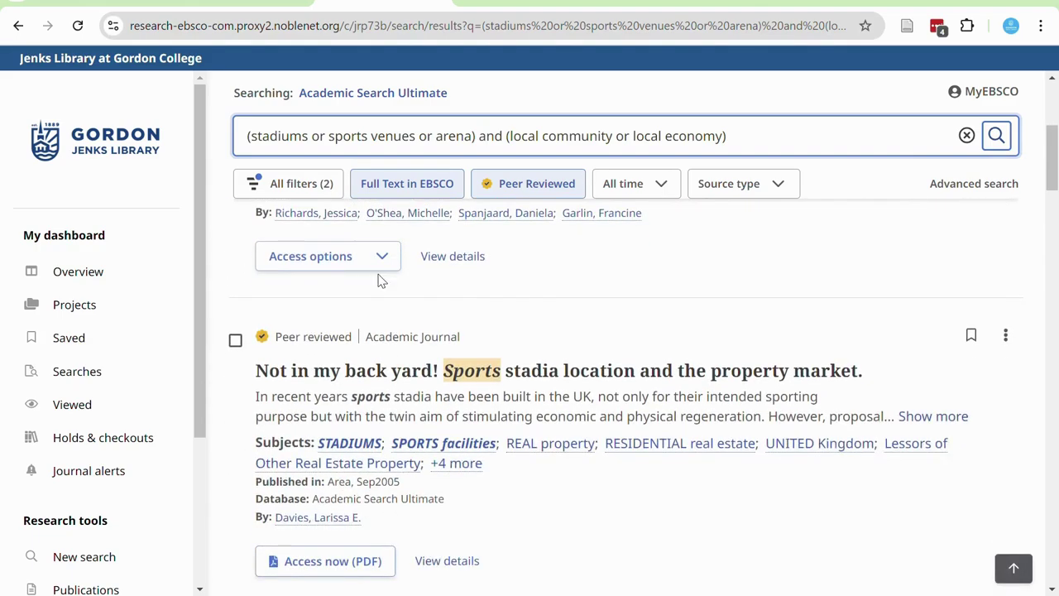
pyautogui.scroll(-1, 378, 280)
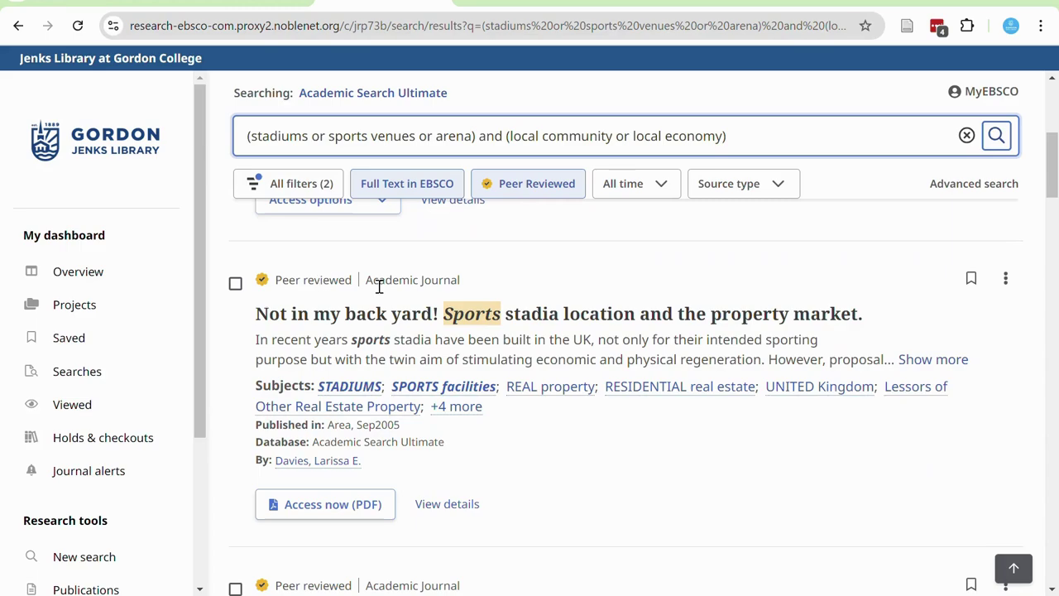
# - Open the 'Not in my back yard!' record and review its authors, abstract and keywords
pyautogui.click(424, 313)
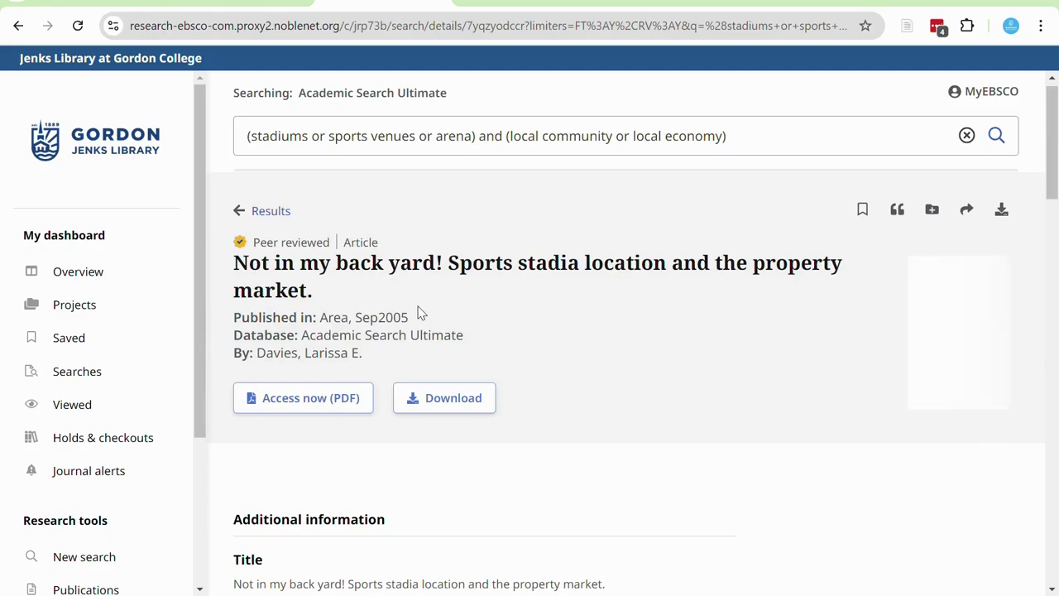
pyautogui.scroll(-5, 421, 313)
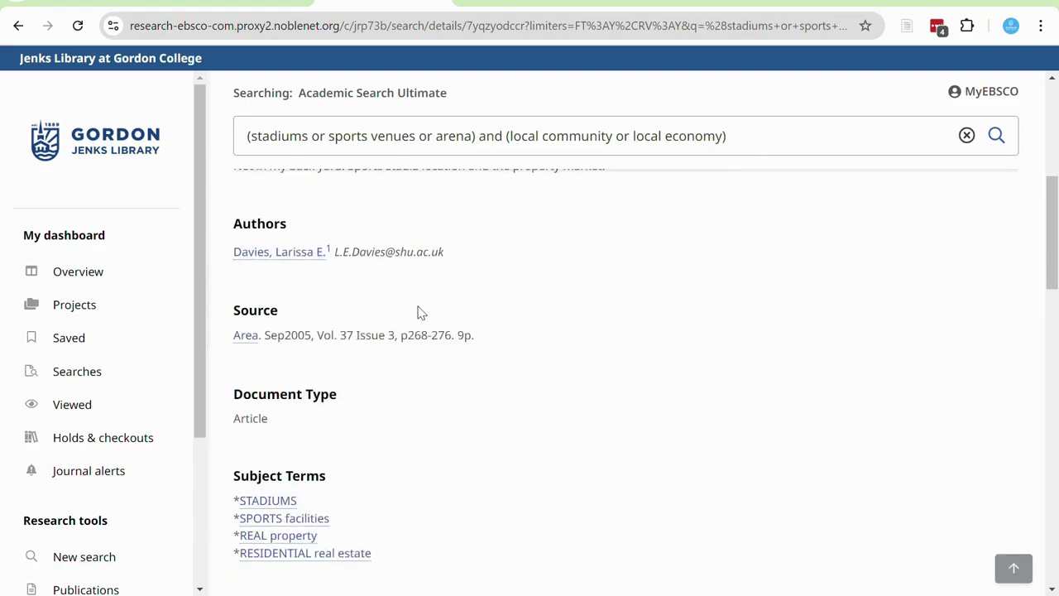
pyautogui.scroll(-10, 420, 313)
pyautogui.scroll(-1, 426, 315)
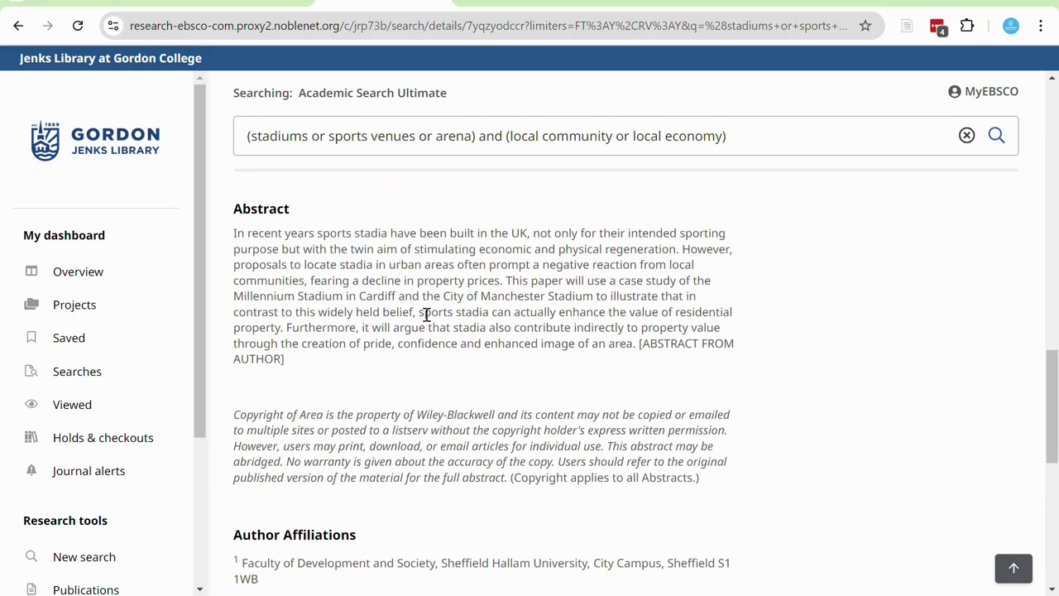
pyautogui.scroll(6, 426, 315)
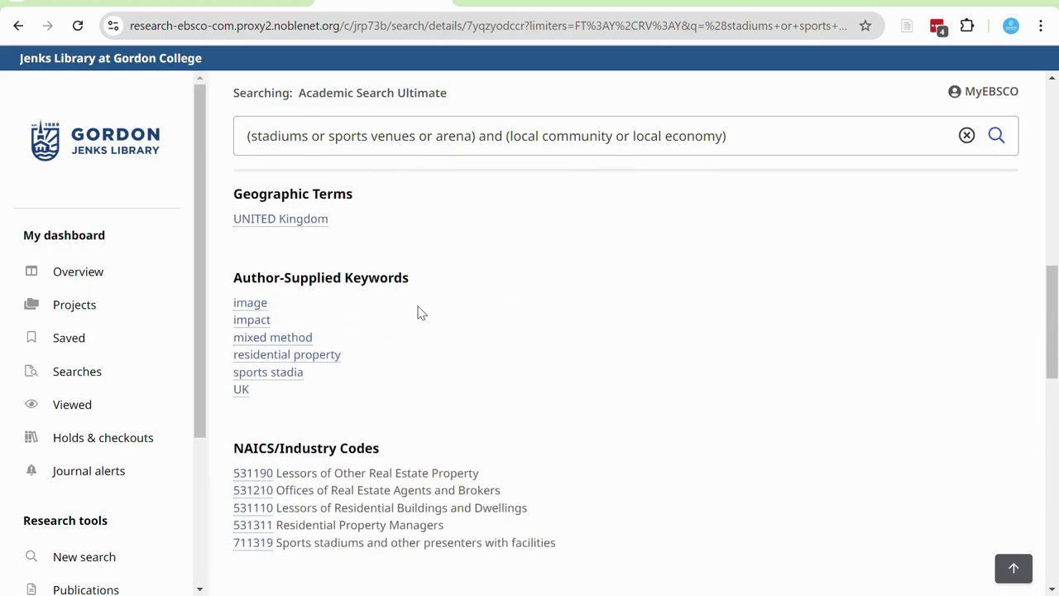
pyautogui.scroll(6, 420, 312)
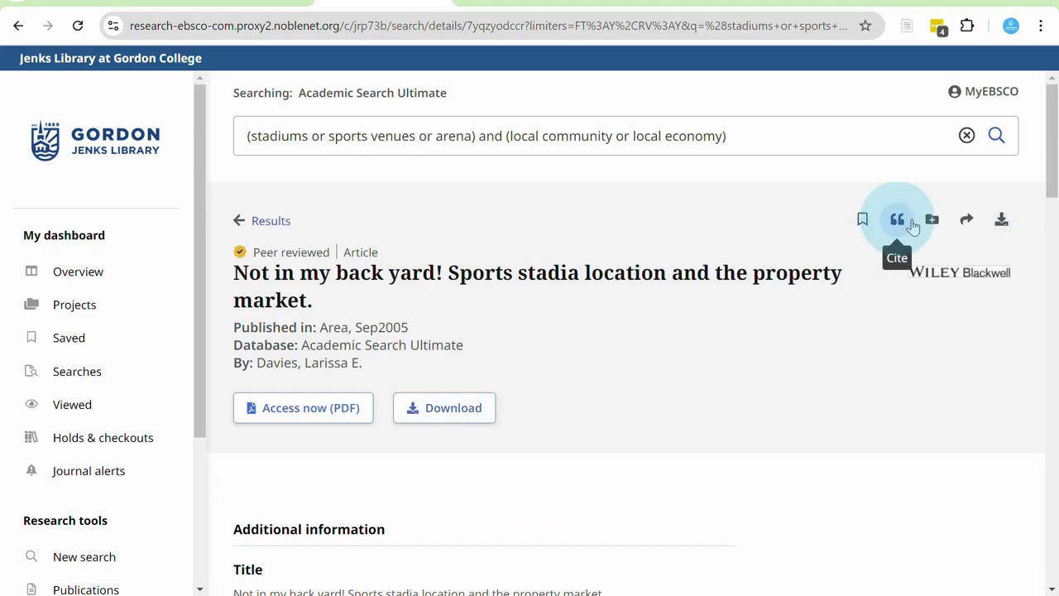
# - Display the article's citation in MLA 9th Edition style
pyautogui.click(909, 221)
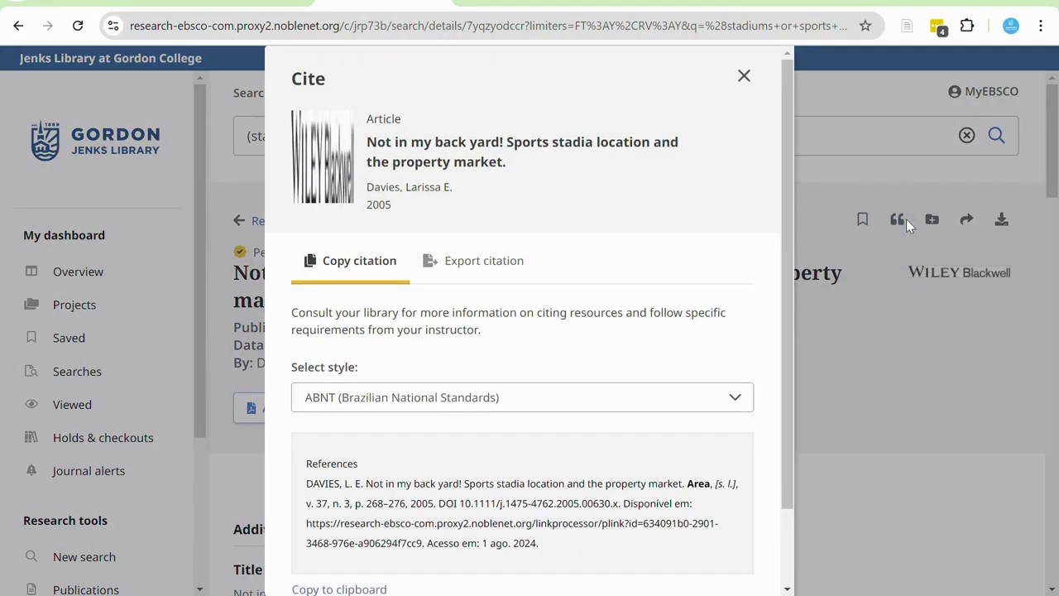
pyautogui.click(424, 401)
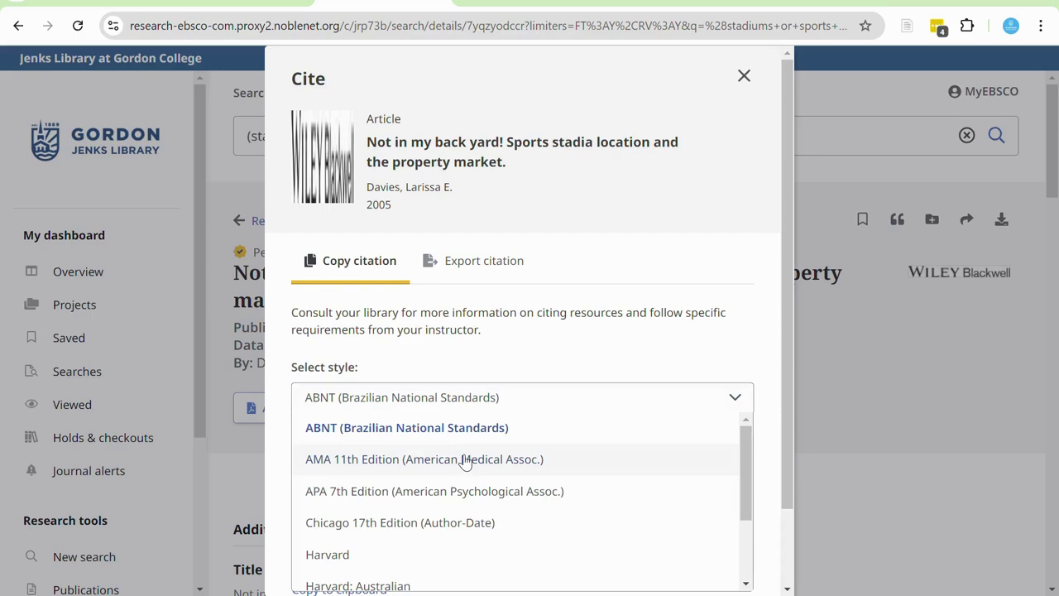
pyautogui.scroll(-4, 466, 461)
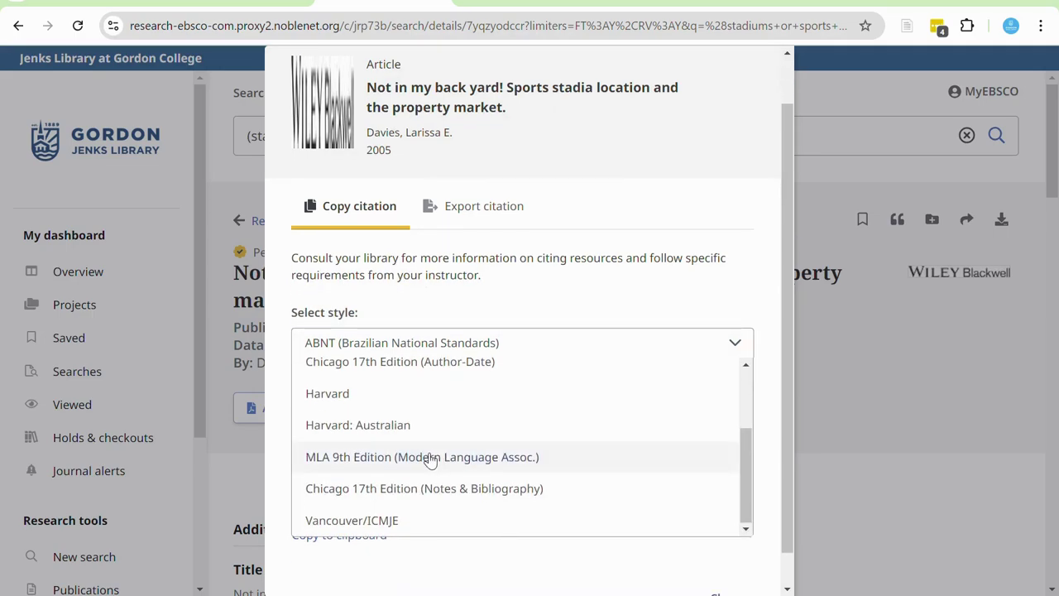
pyautogui.click(429, 459)
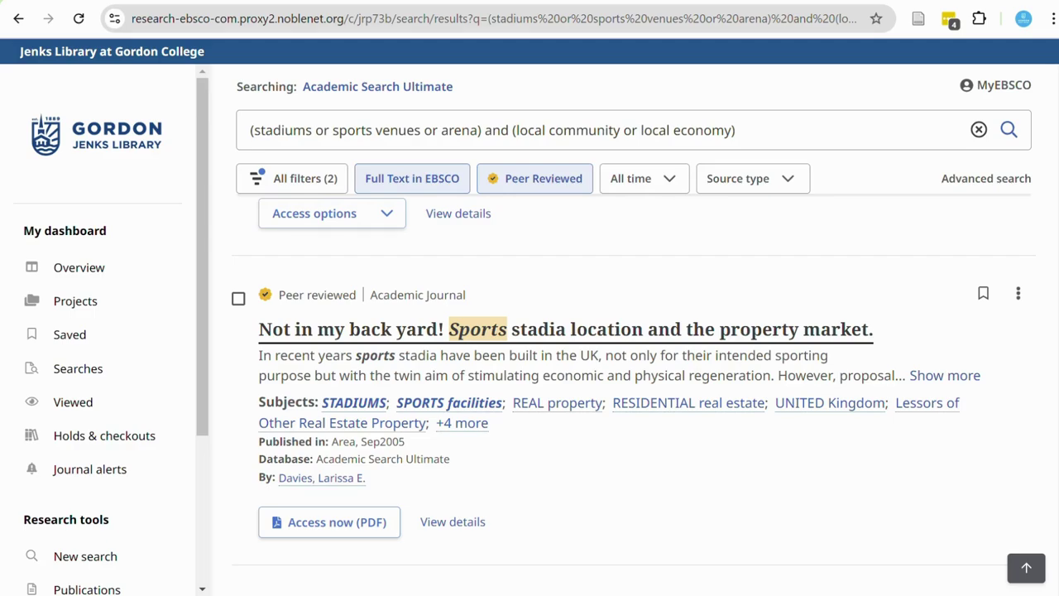
# - View the Gale and JSTOR search pages, then filter the A-Z list to Economics & Business
pyautogui.hotkey('ctrl', 'Tab')
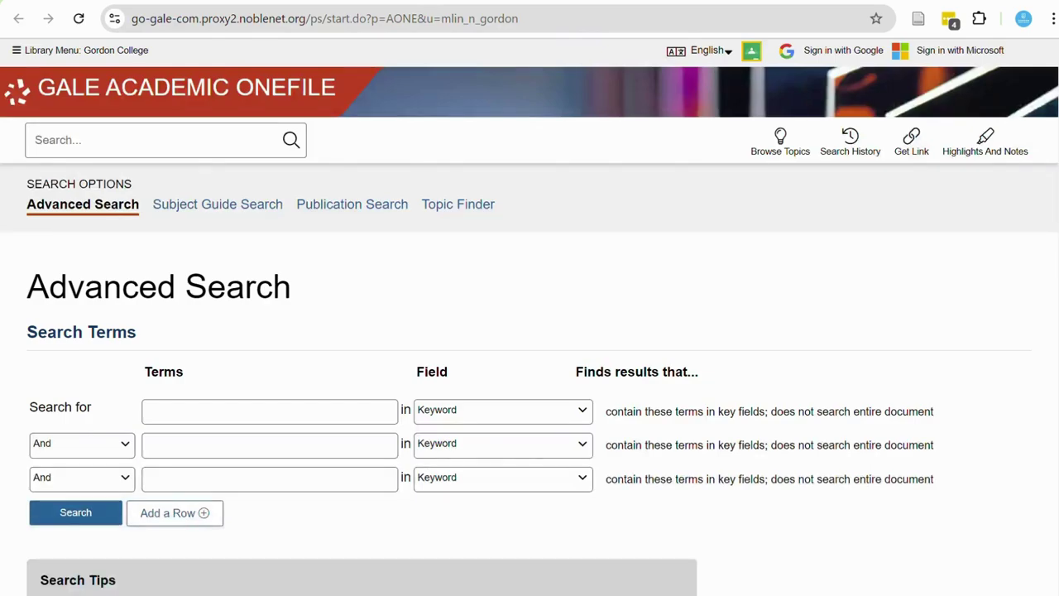
pyautogui.hotkey('ctrl', 'Tab')
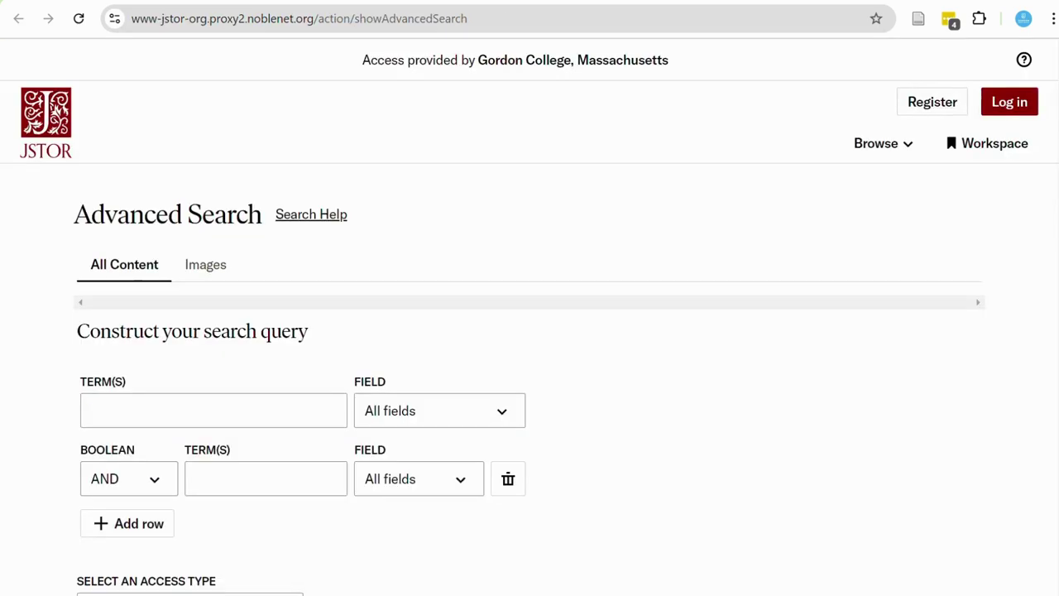
pyautogui.hotkey('ctrl', 'Tab')
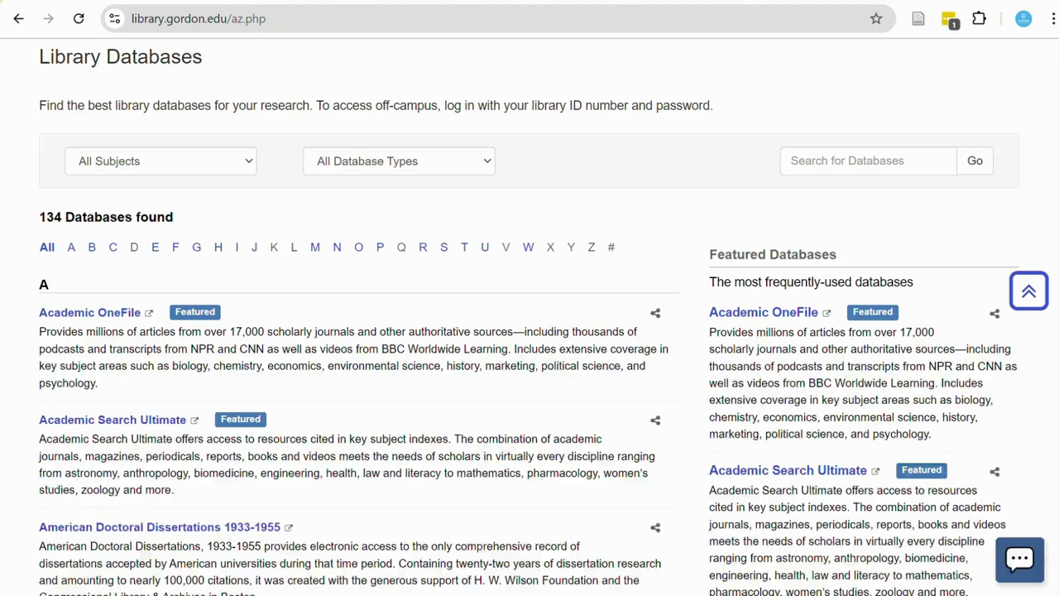
pyautogui.click(183, 169)
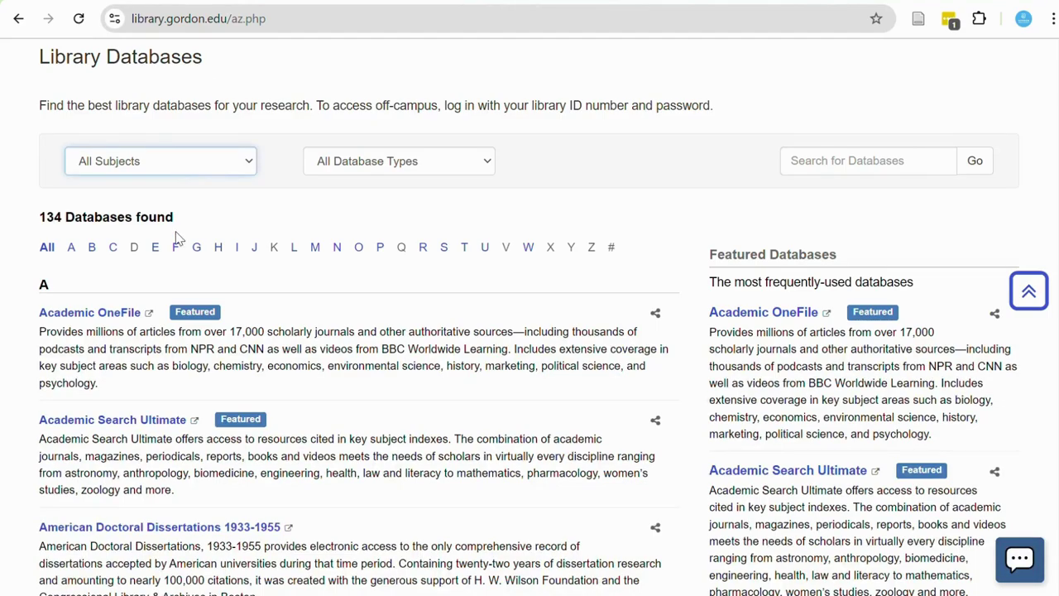
pyautogui.click(159, 332)
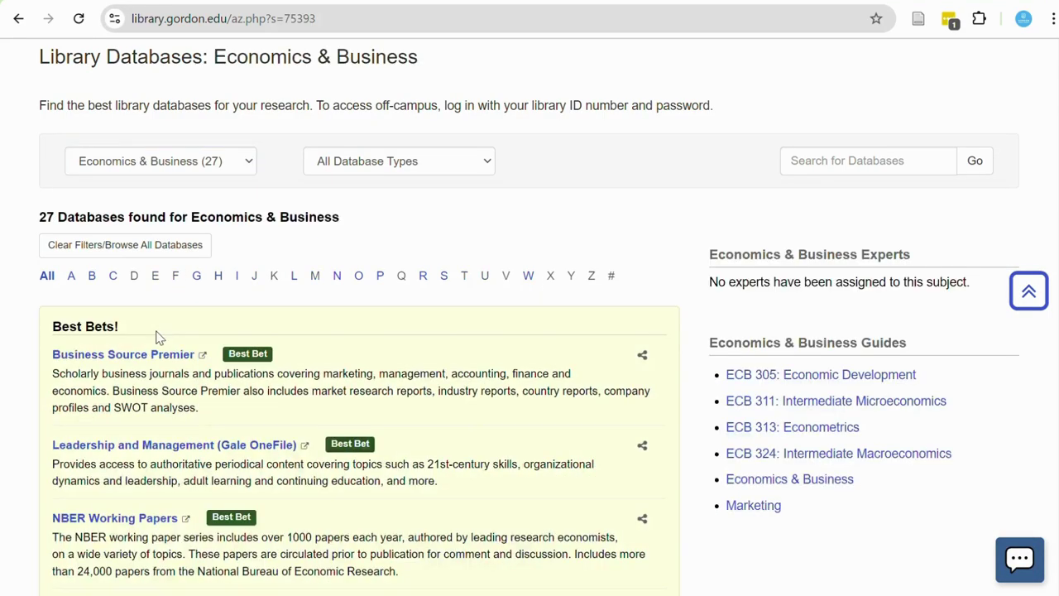